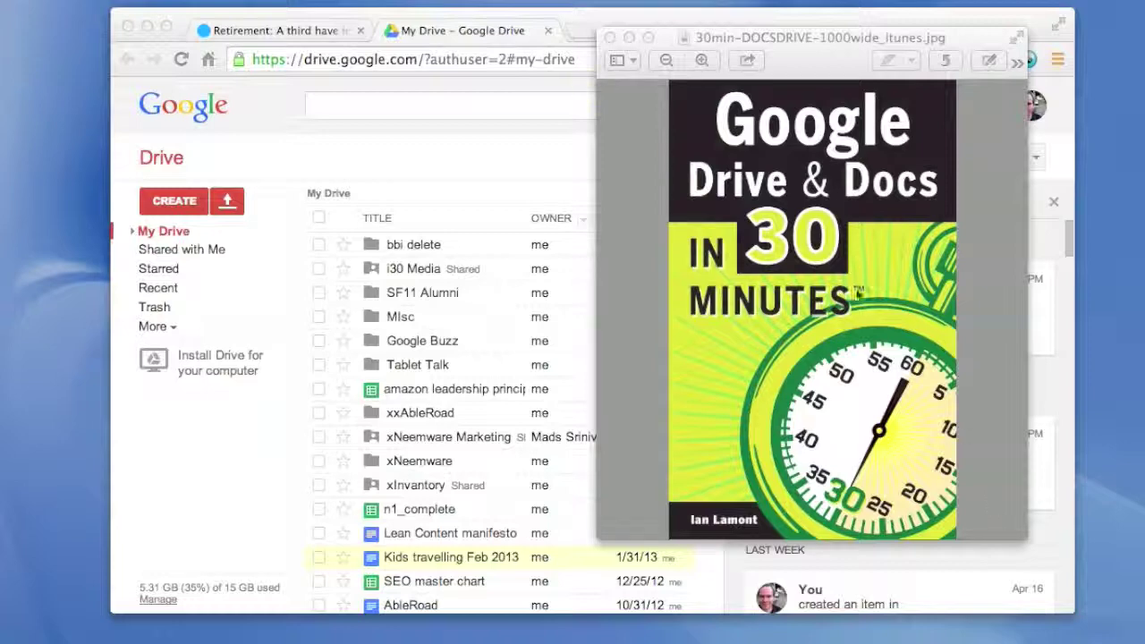
Switch to the Chrome window, upload the file Book II Prologue(1).docx to My Drive, and dismiss the upload notice.
click(629, 19)
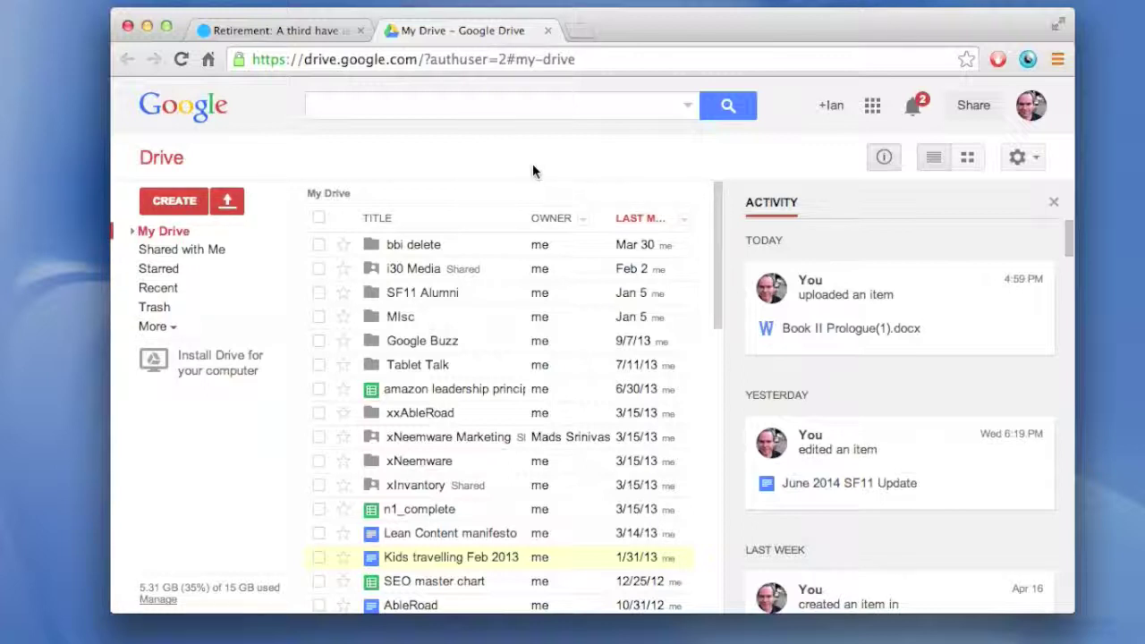
click(235, 205)
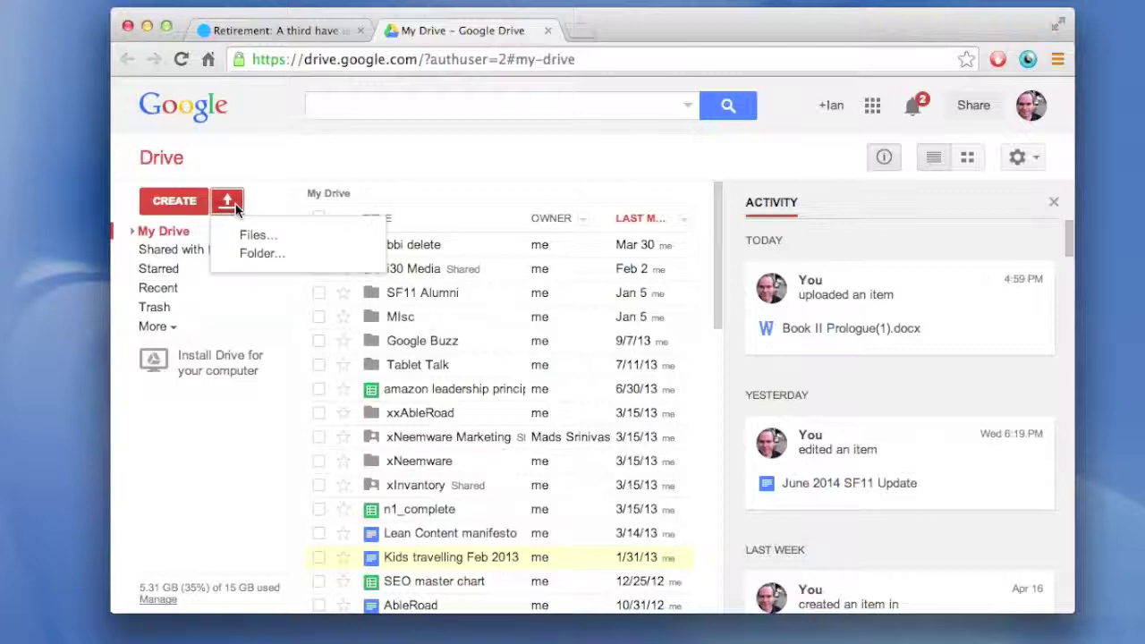
click(258, 238)
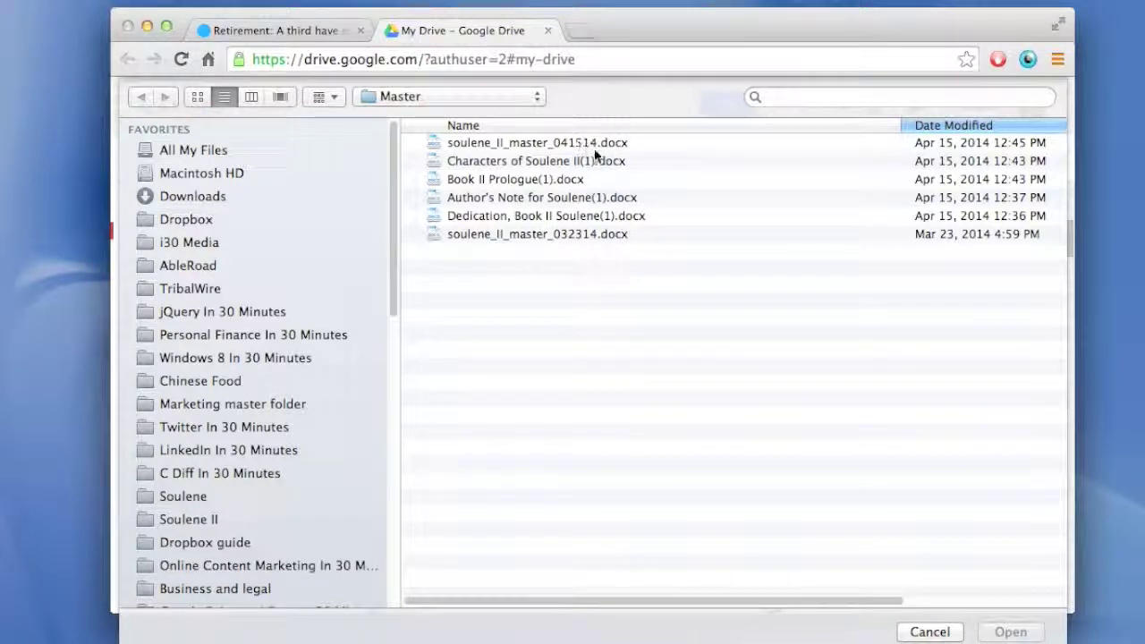
click(505, 180)
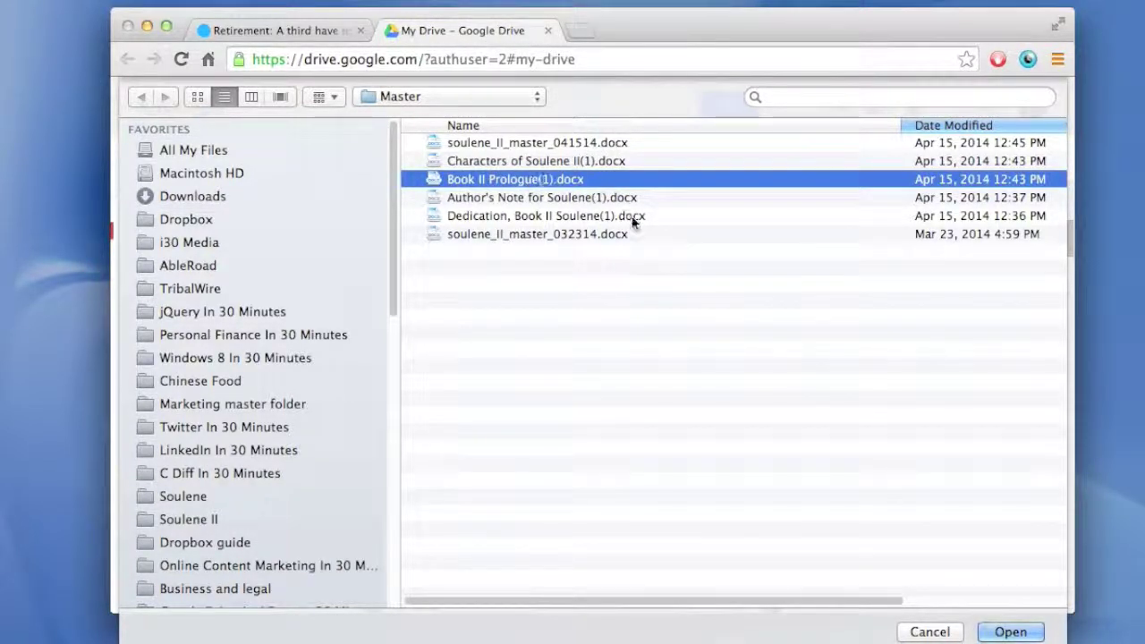
click(1011, 632)
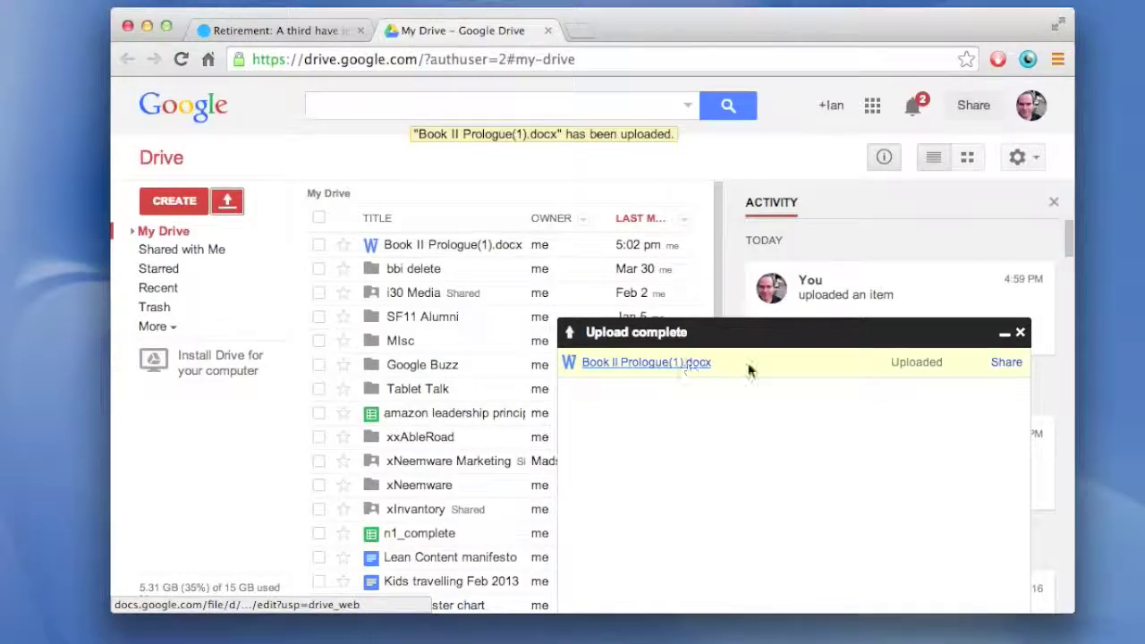
click(1023, 335)
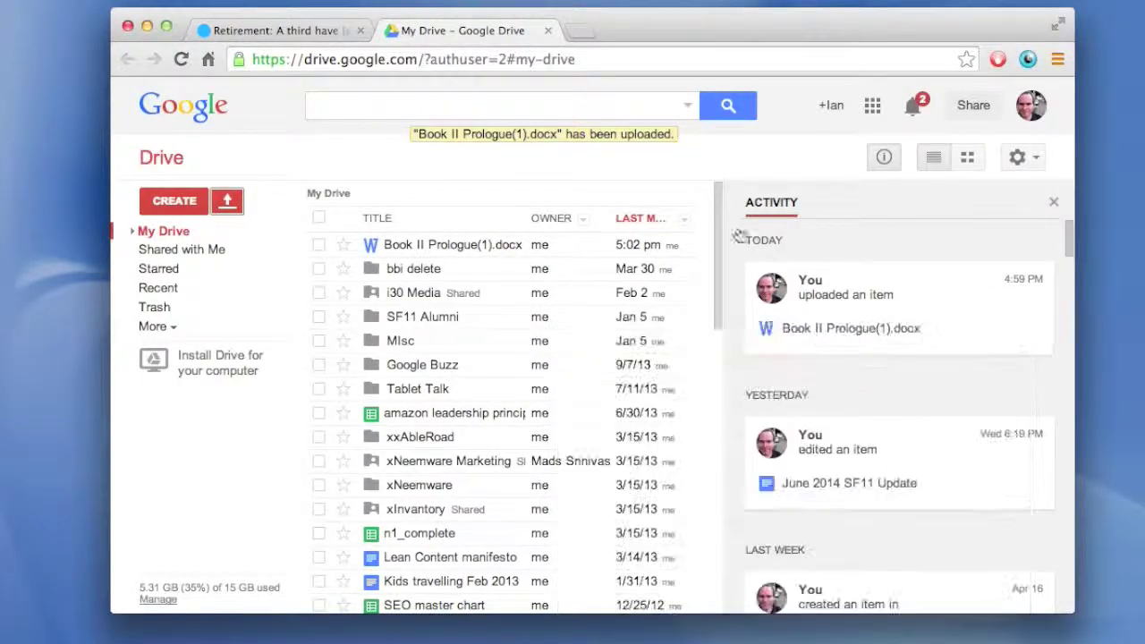
Open the uploaded Book II Prologue(1).docx from My Drive with Google Docs.
click(458, 253)
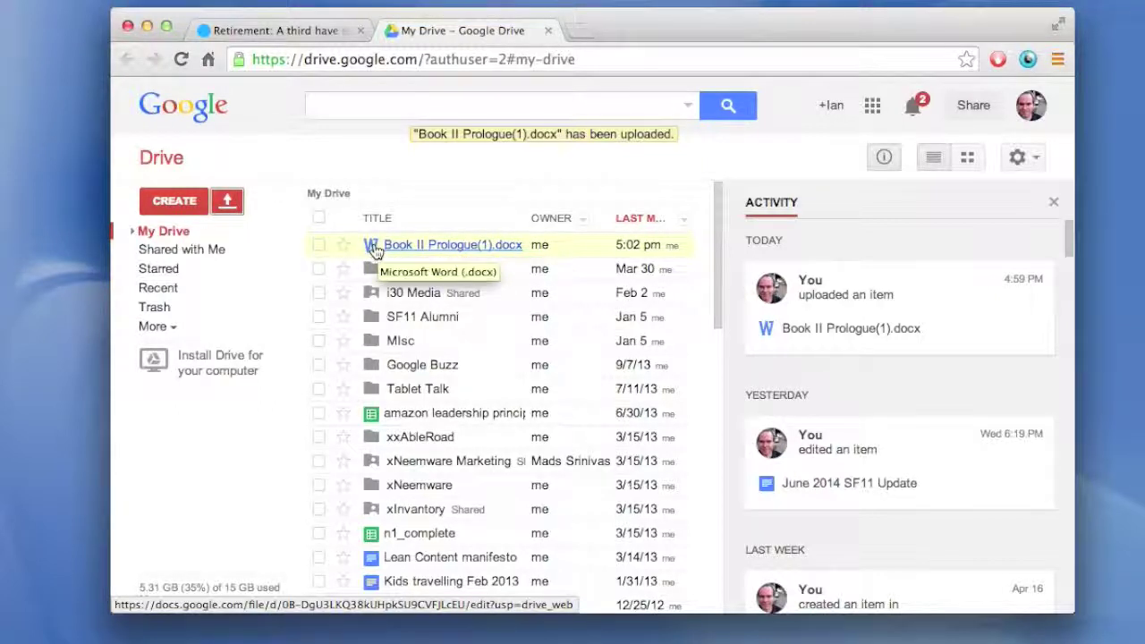
click(318, 244)
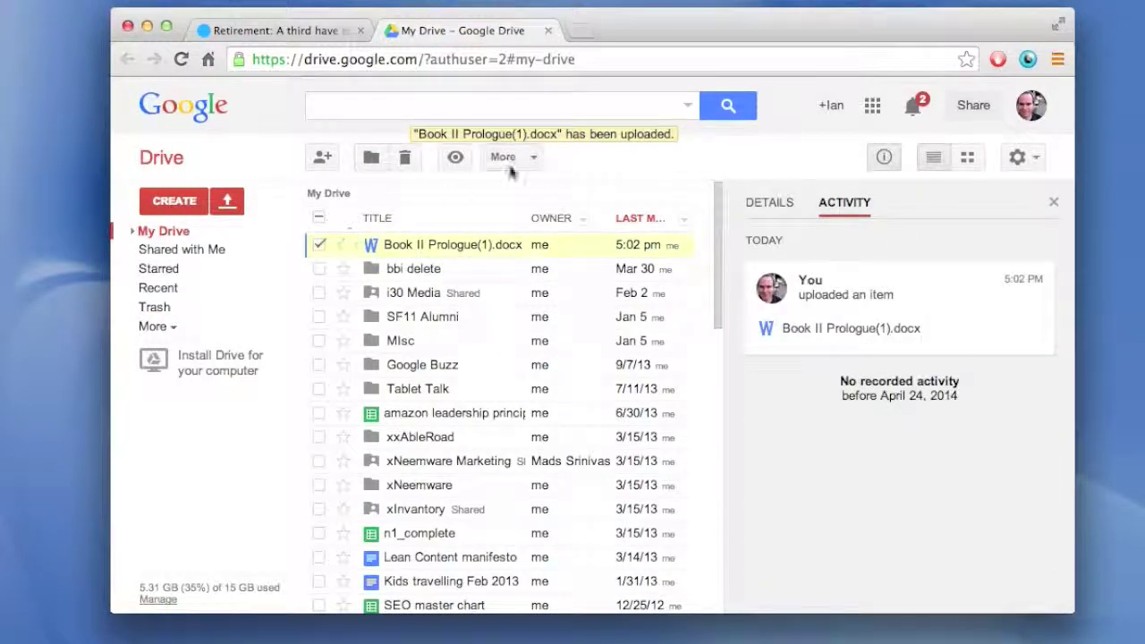
click(538, 158)
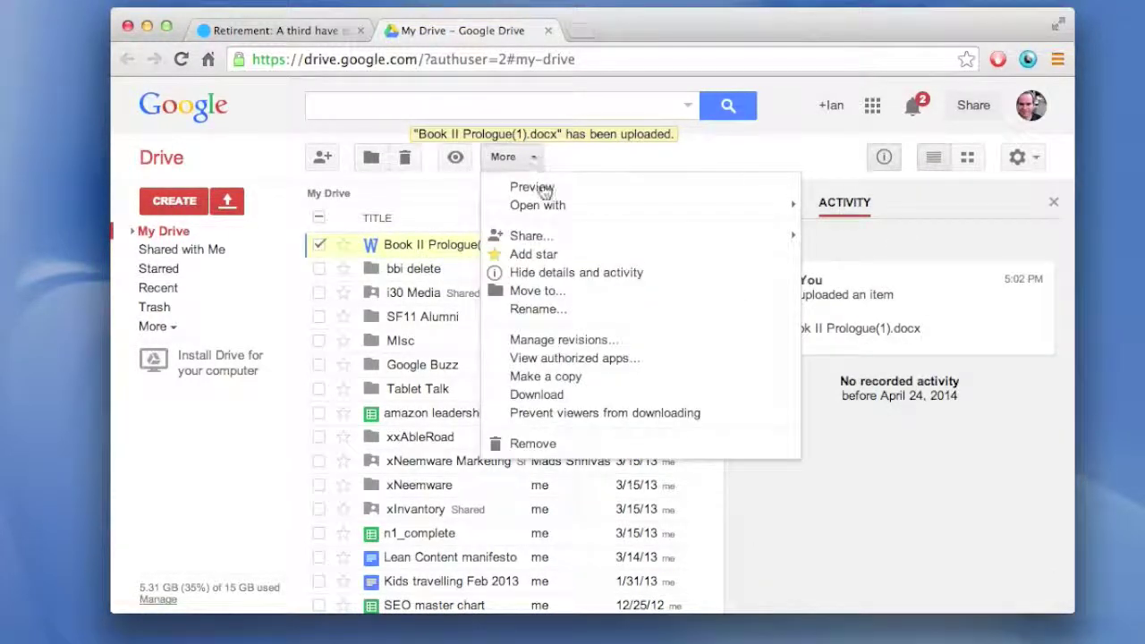
mouse_move(544, 205)
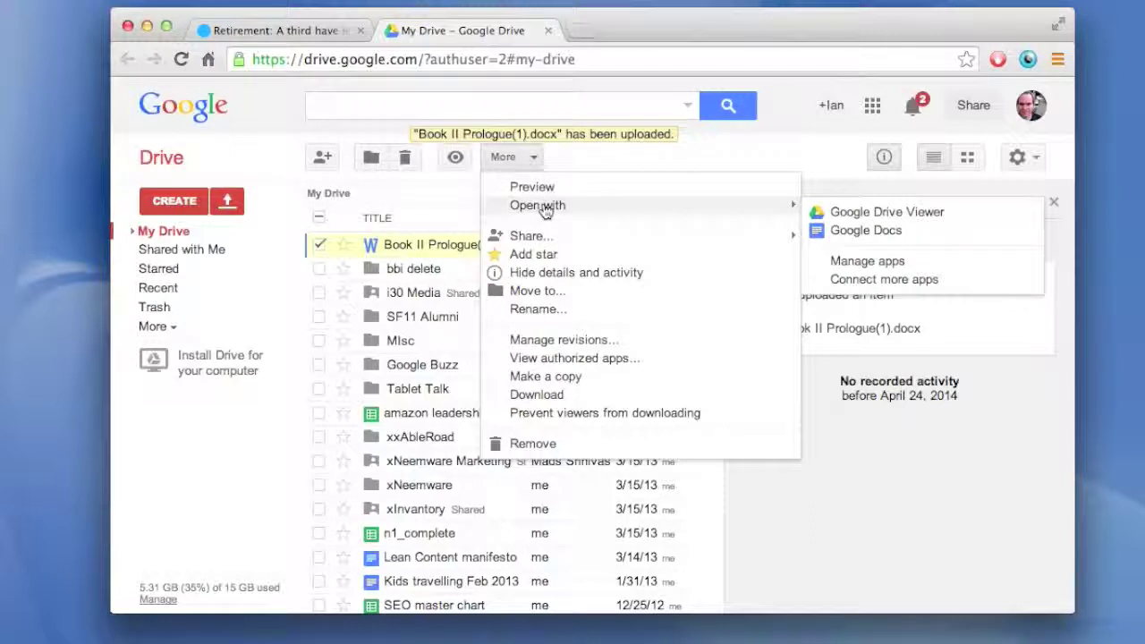
click(858, 231)
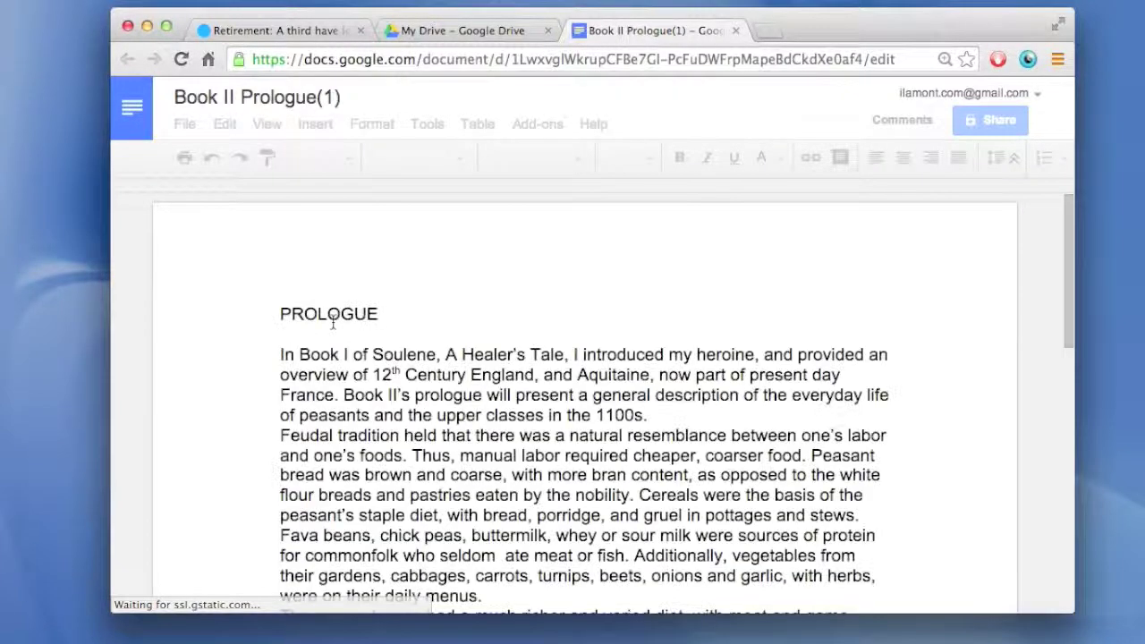
Add the text "T The New" after the PROLOGUE heading.
click(281, 355)
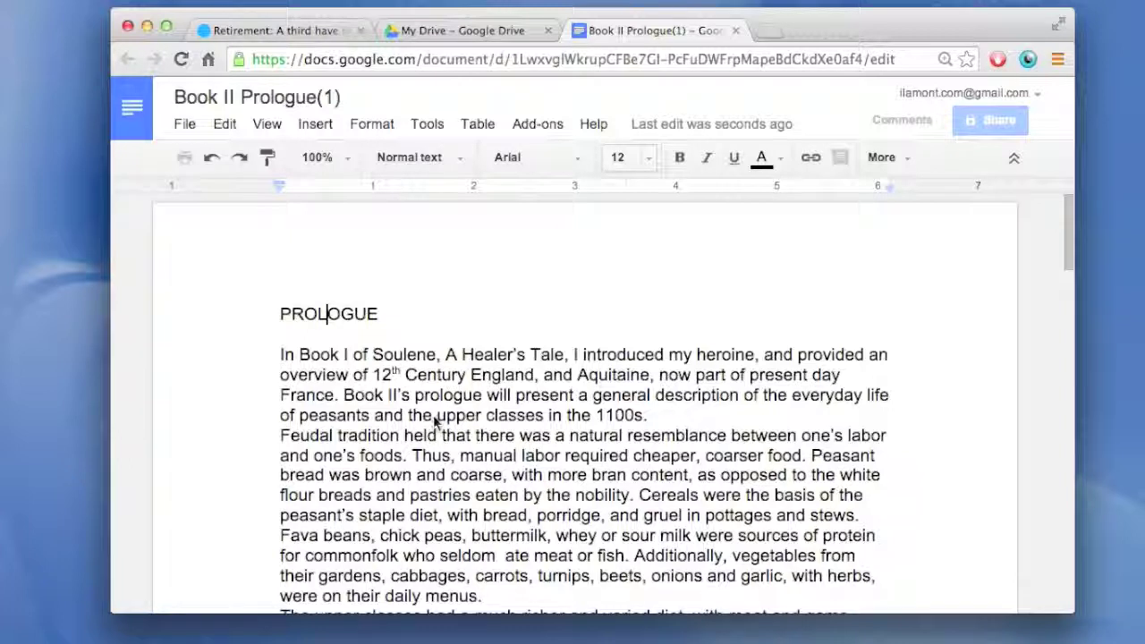
click(383, 310)
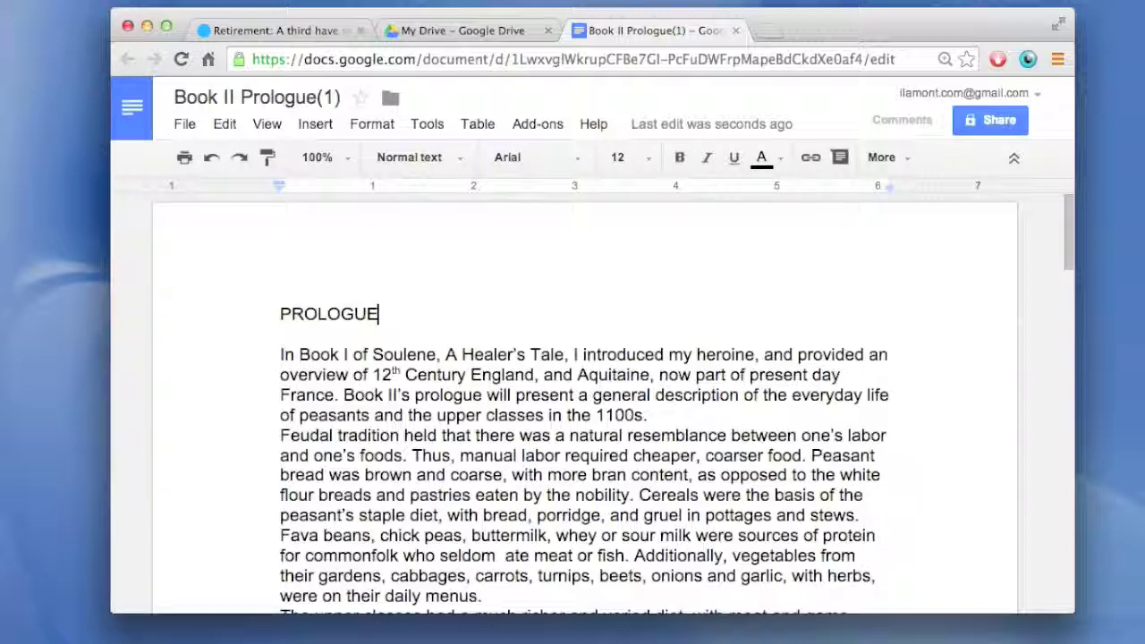
text(T T)
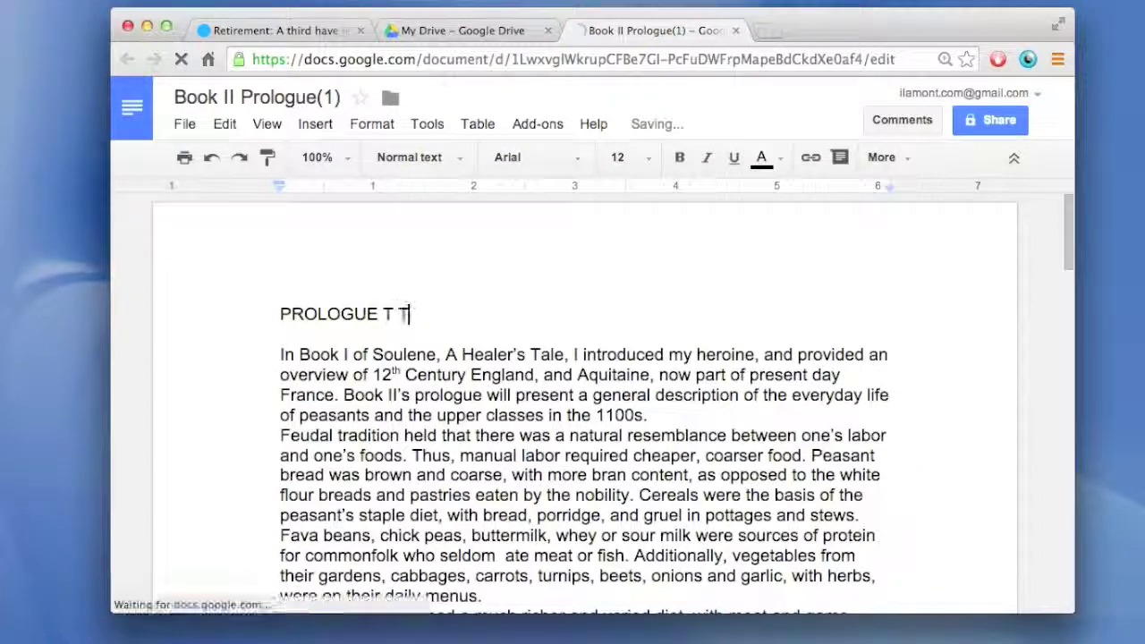
text(he New)
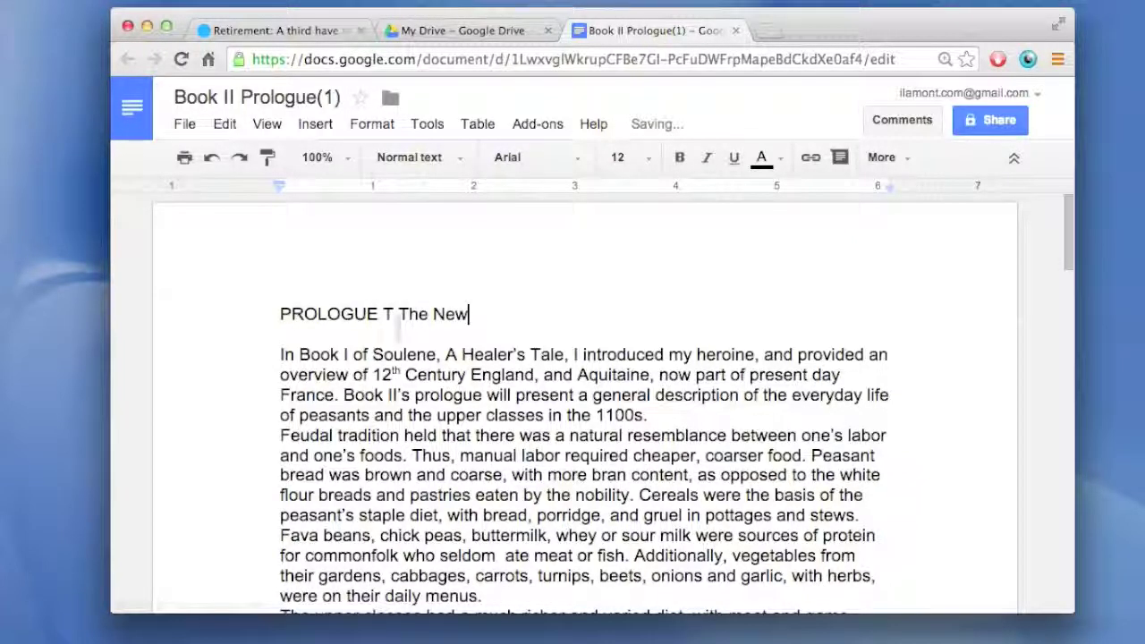
Remove the text added after the heading so that the line reads PROLOGUE.
drag(472, 308, 399, 314)
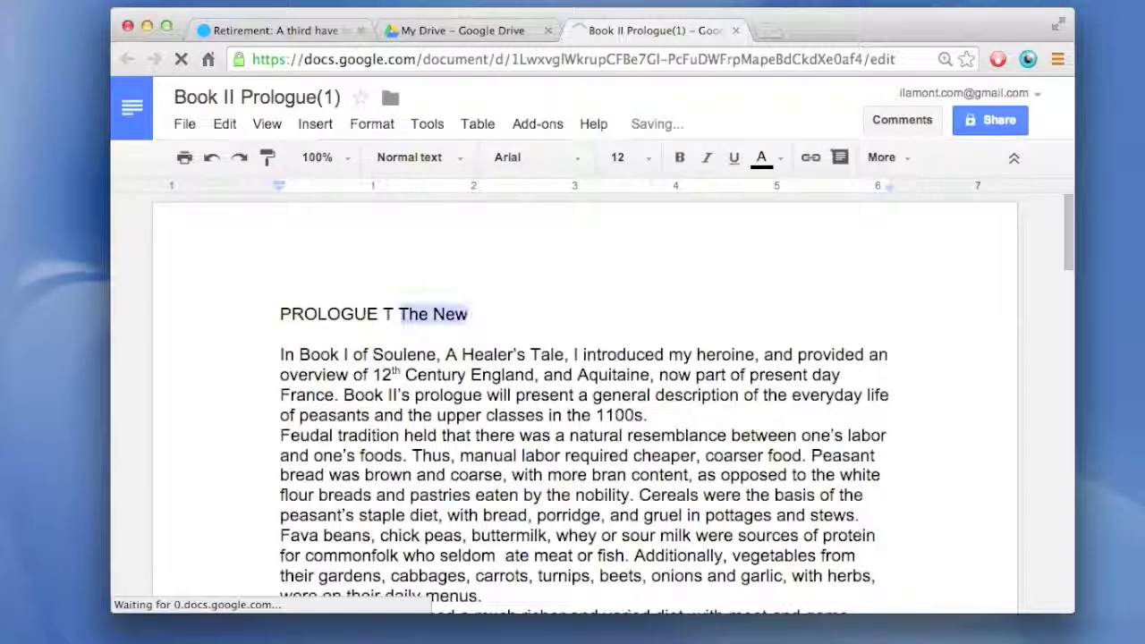
key(shift+Left)
key(shift+Left)
key(shift+Left)
key(shift+Left)
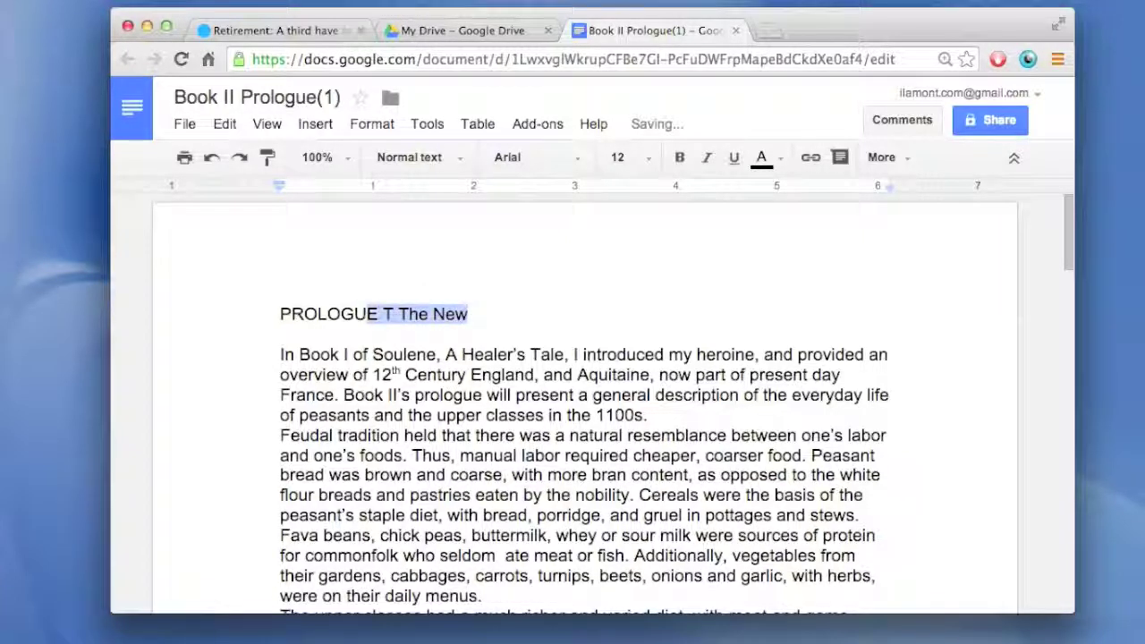
key(BackSpace)
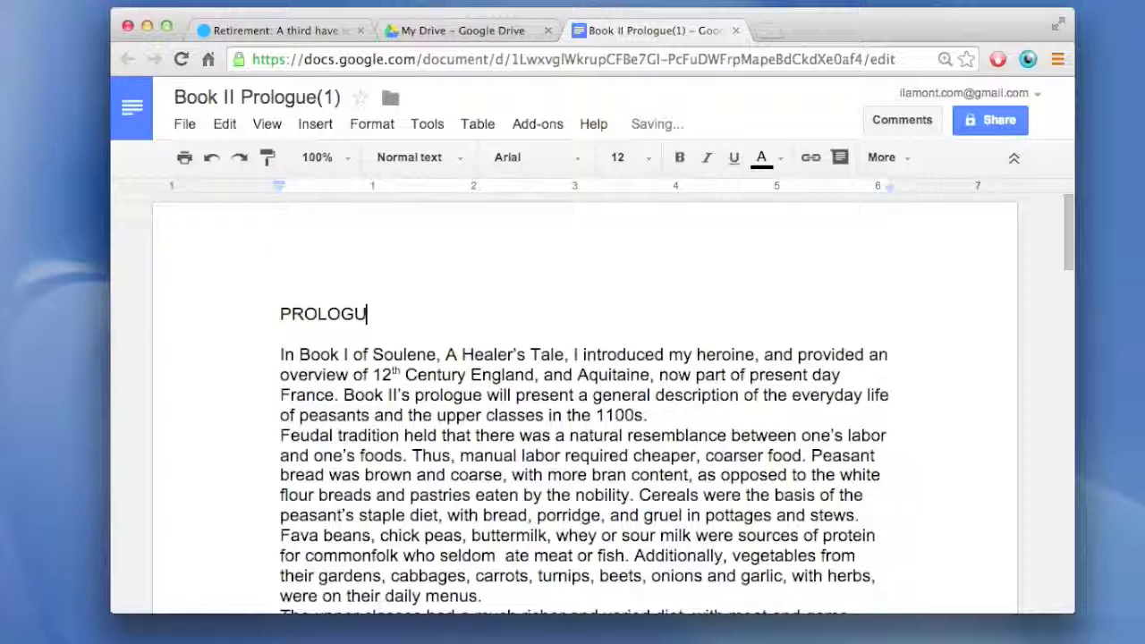
text(E)
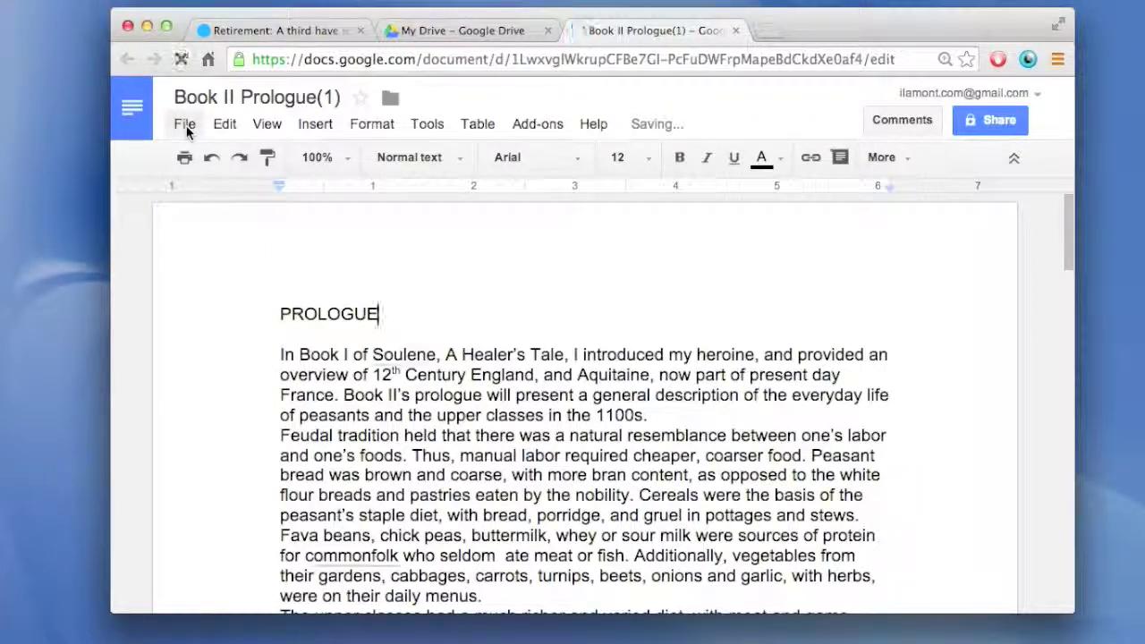
Publish the document to the web with automatic republishing enabled, and select the published document link.
click(184, 125)
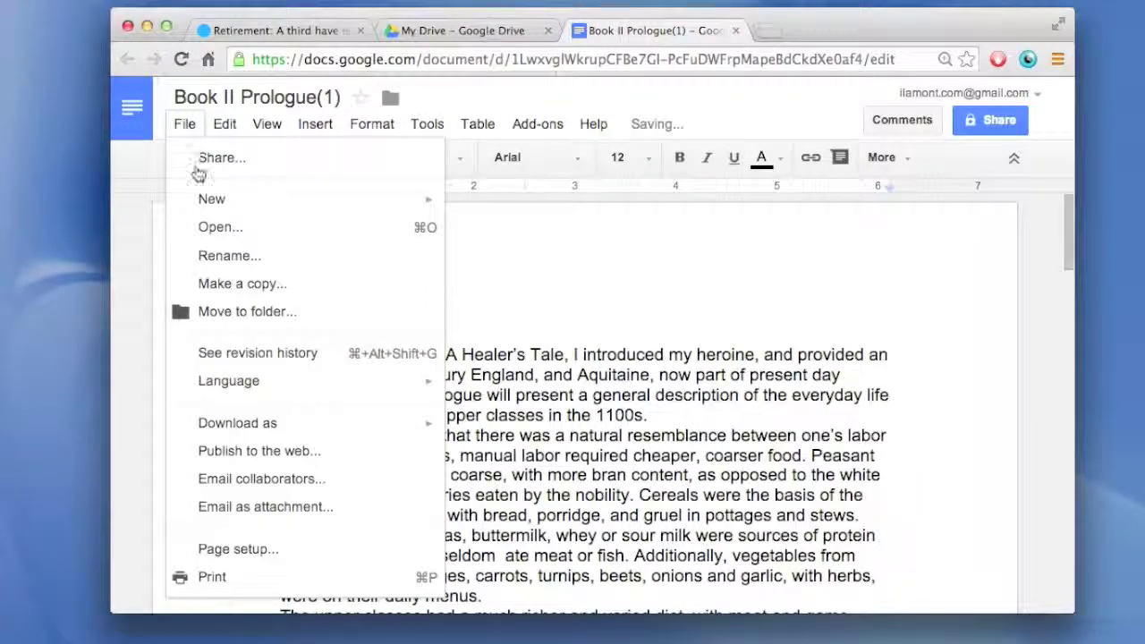
click(241, 452)
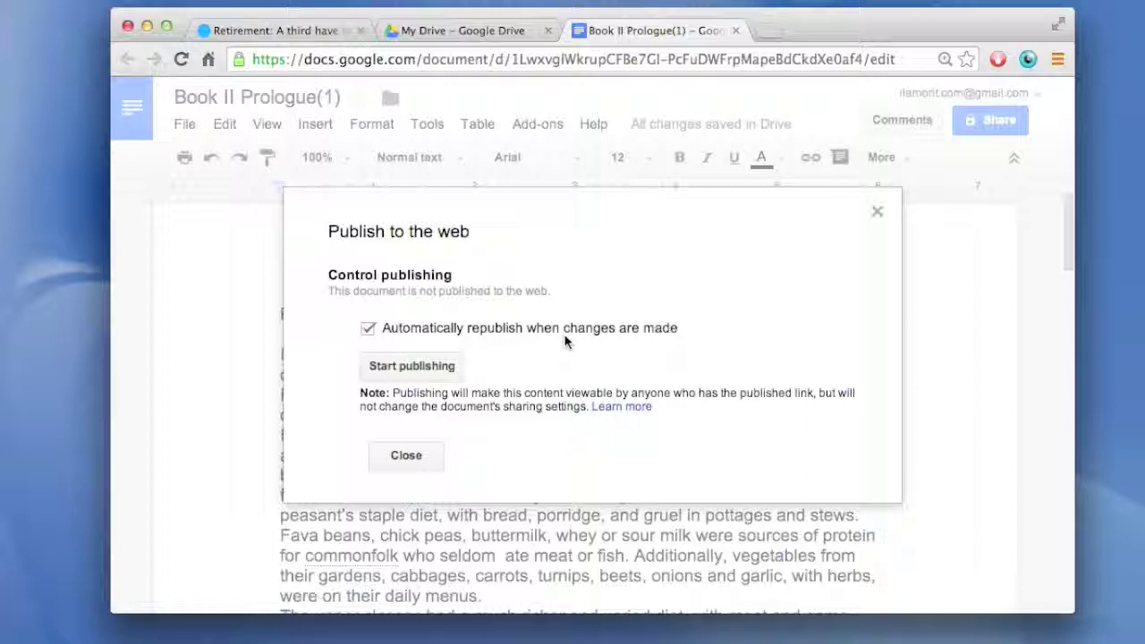
click(414, 370)
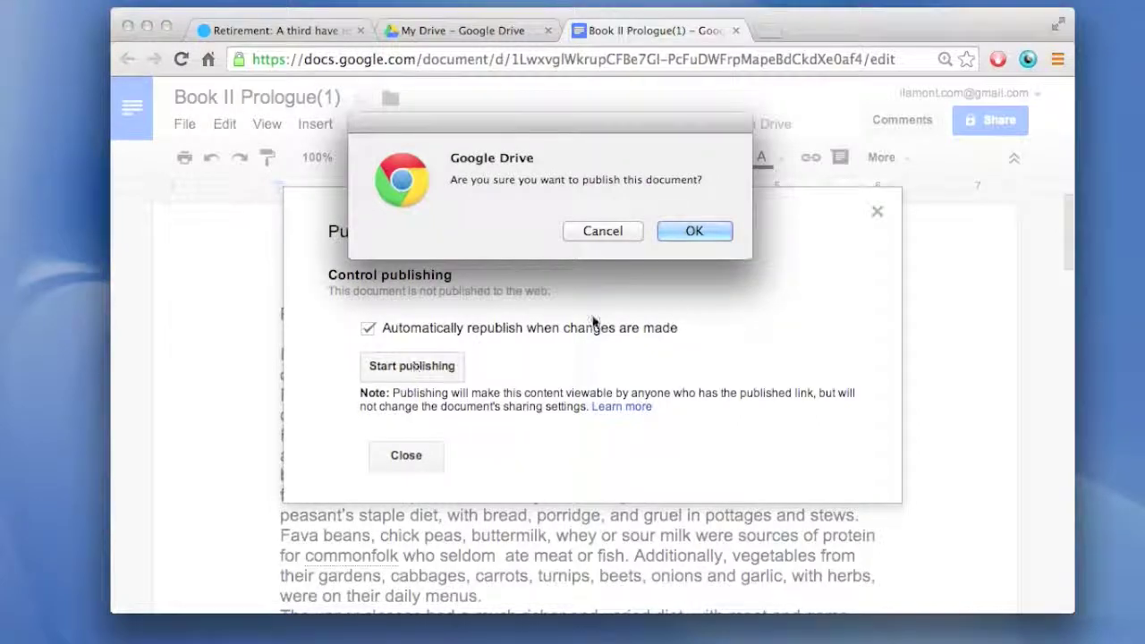
click(678, 230)
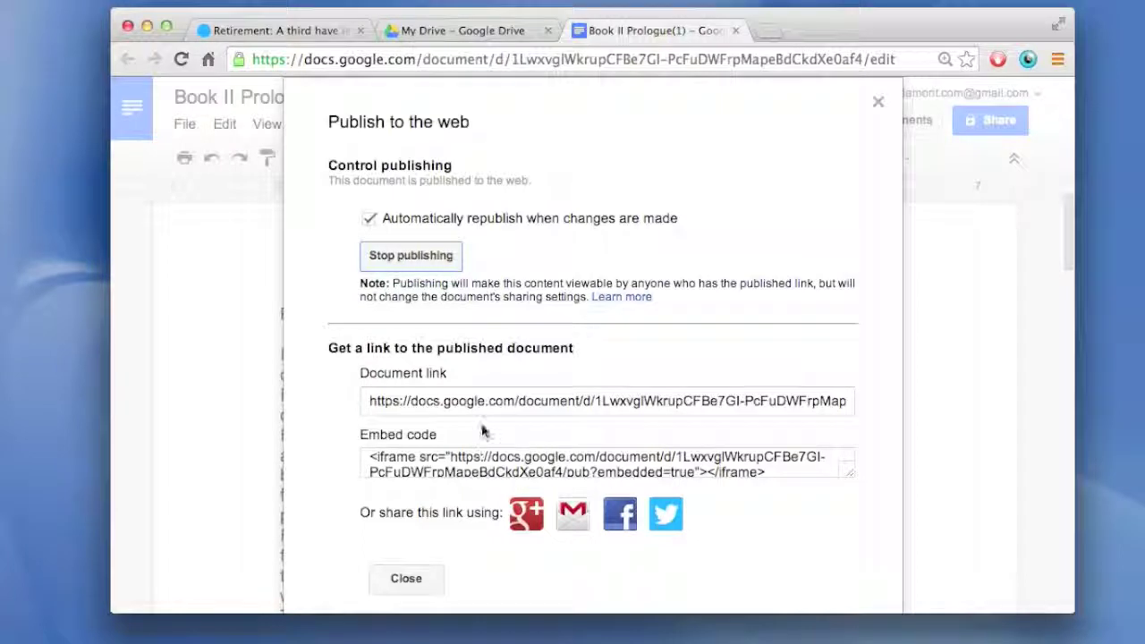
click(489, 402)
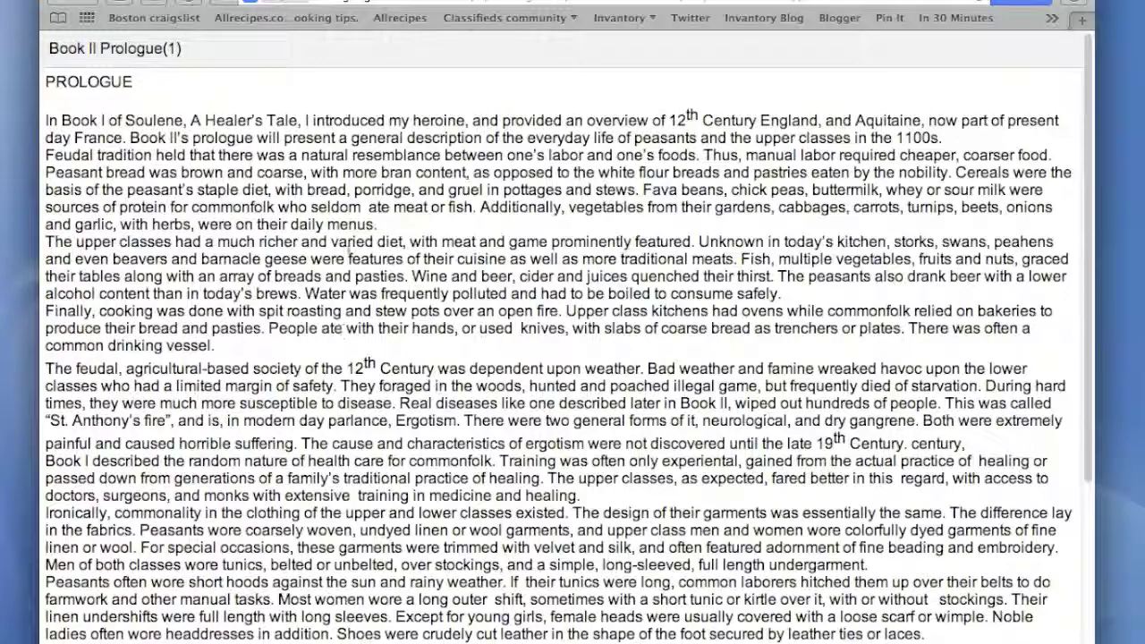
Look through the published Book II Prologue(1) web page, then return to its beginning.
double_click(425, 310)
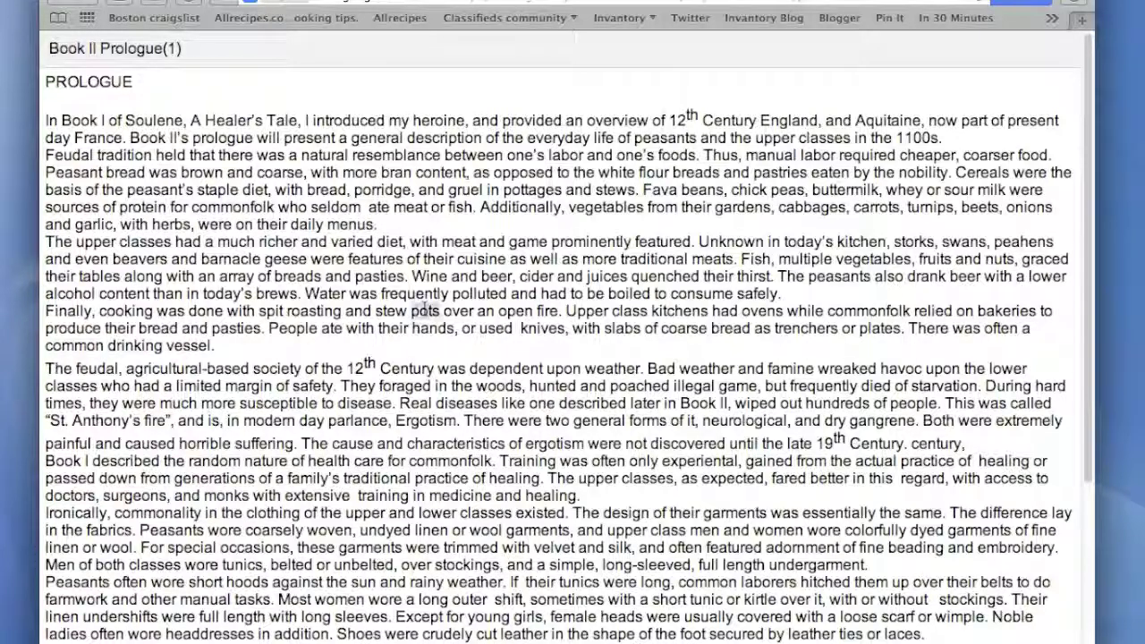
scroll(1083, 358, down, 5)
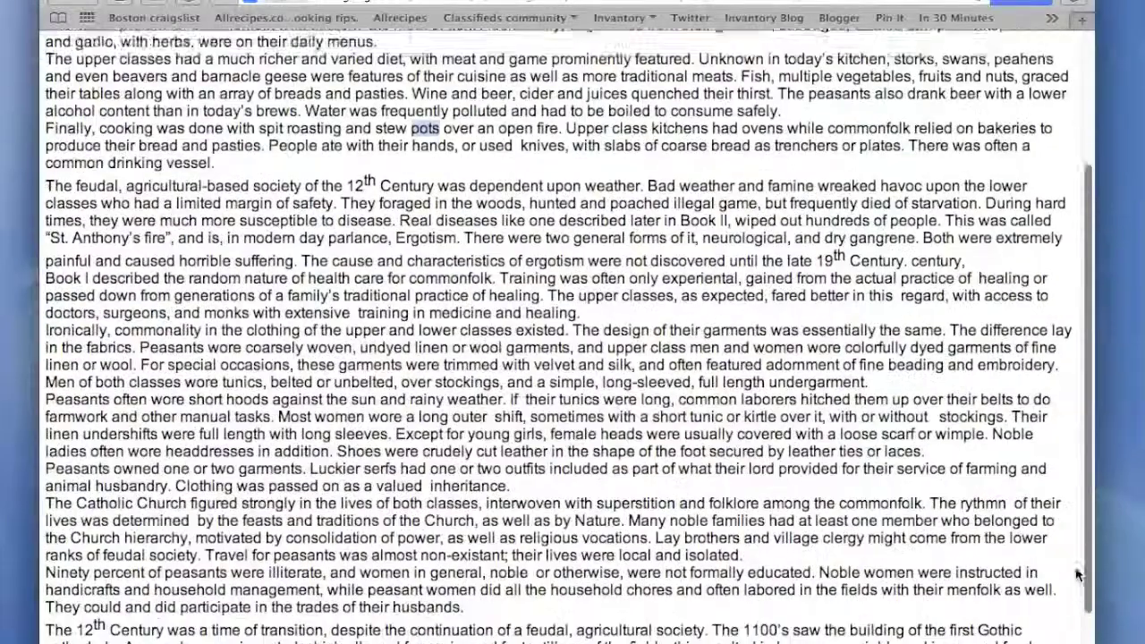
scroll(1081, 331, up, 5)
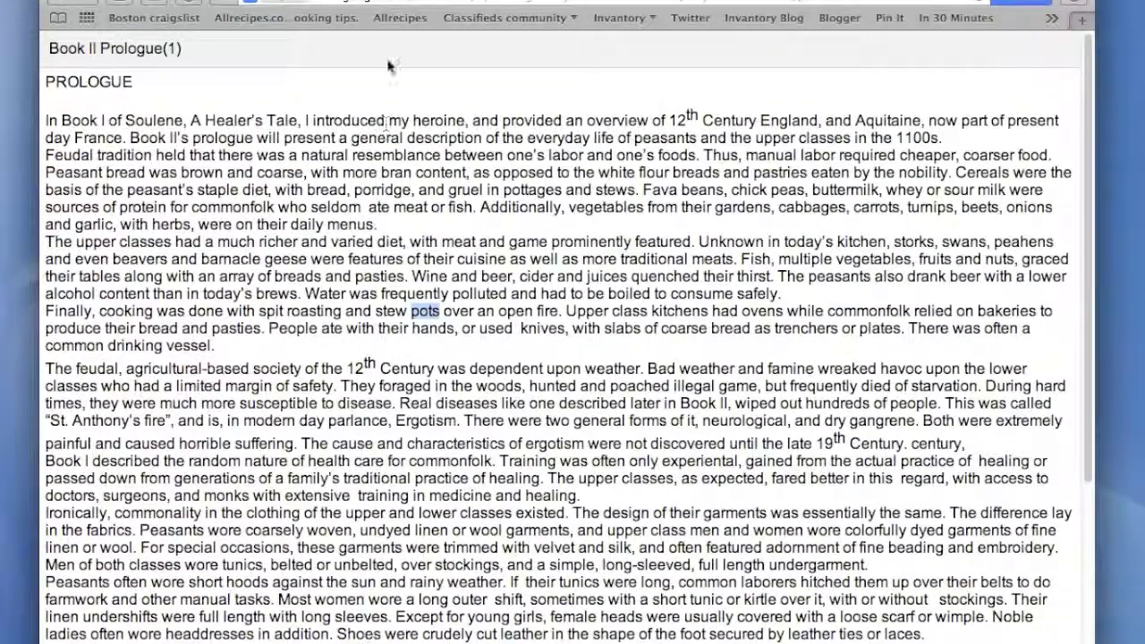
Switch back to Chrome and close the Publish to the web dialog.
key(super+Tab)
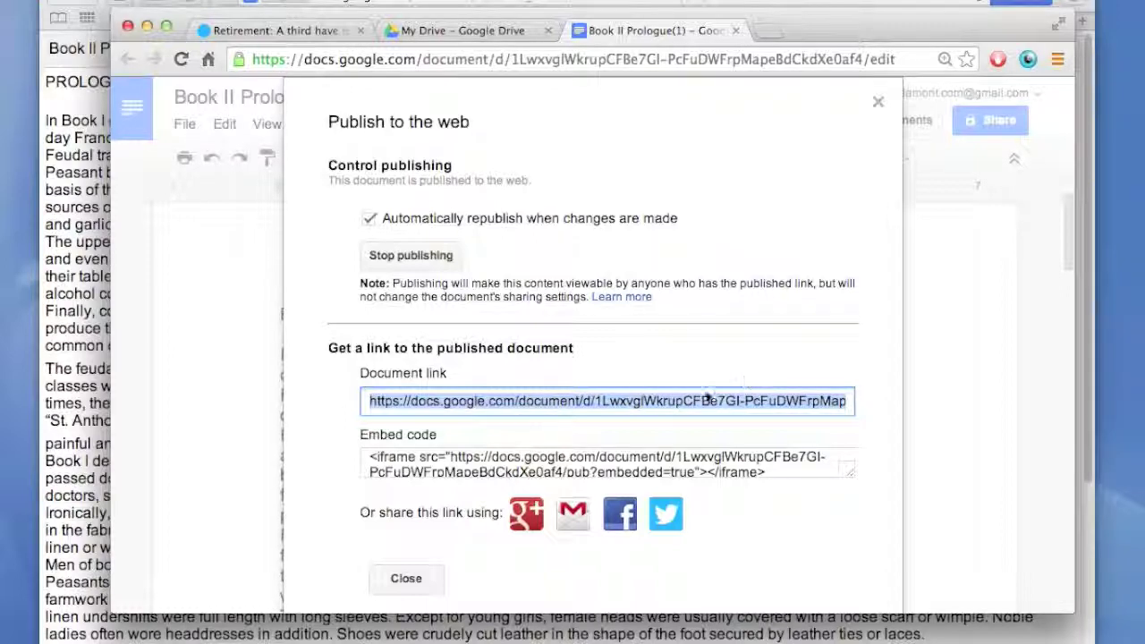
click(408, 578)
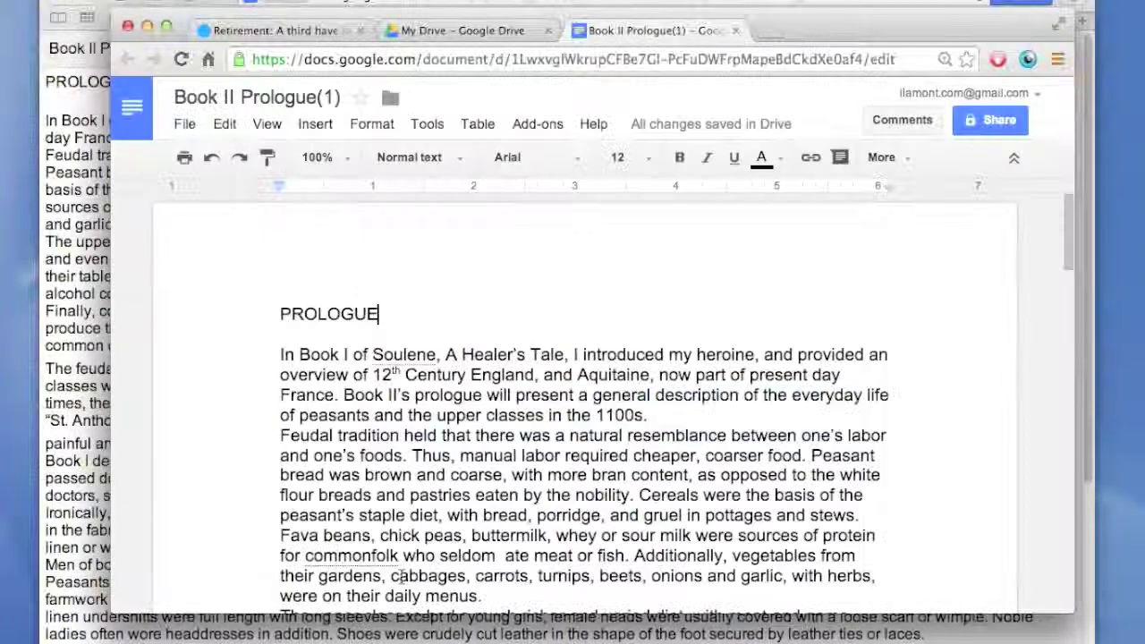
Switch to the Preview window showing the Google Drive & Docs In 30 Minutes cover image.
key(super+Tab)
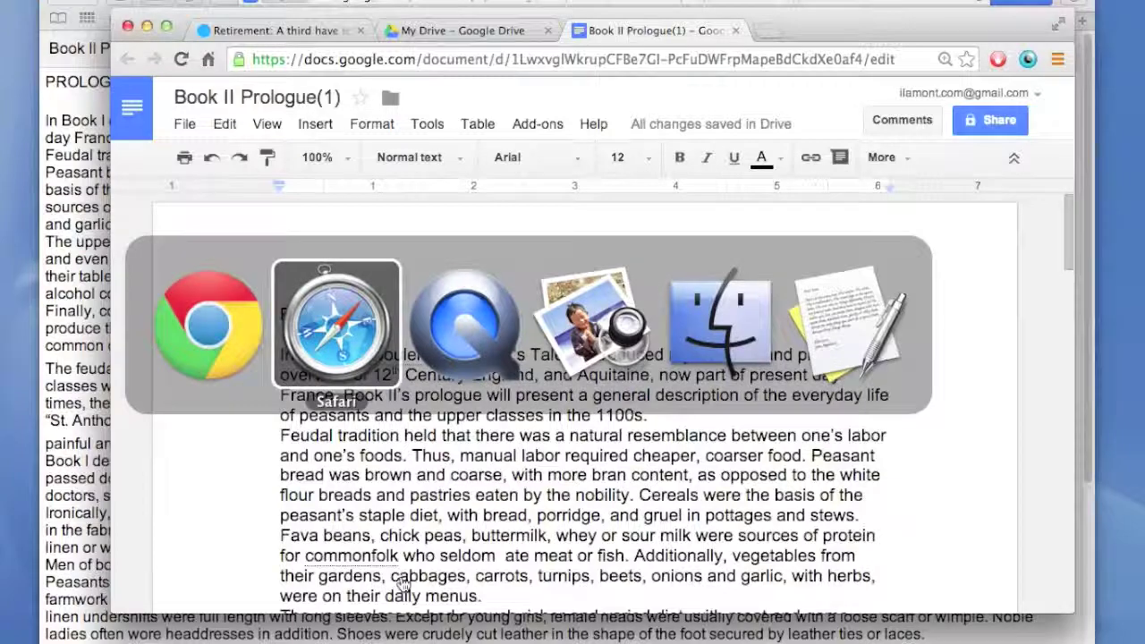
key(super+Tab)
key(super+Tab)
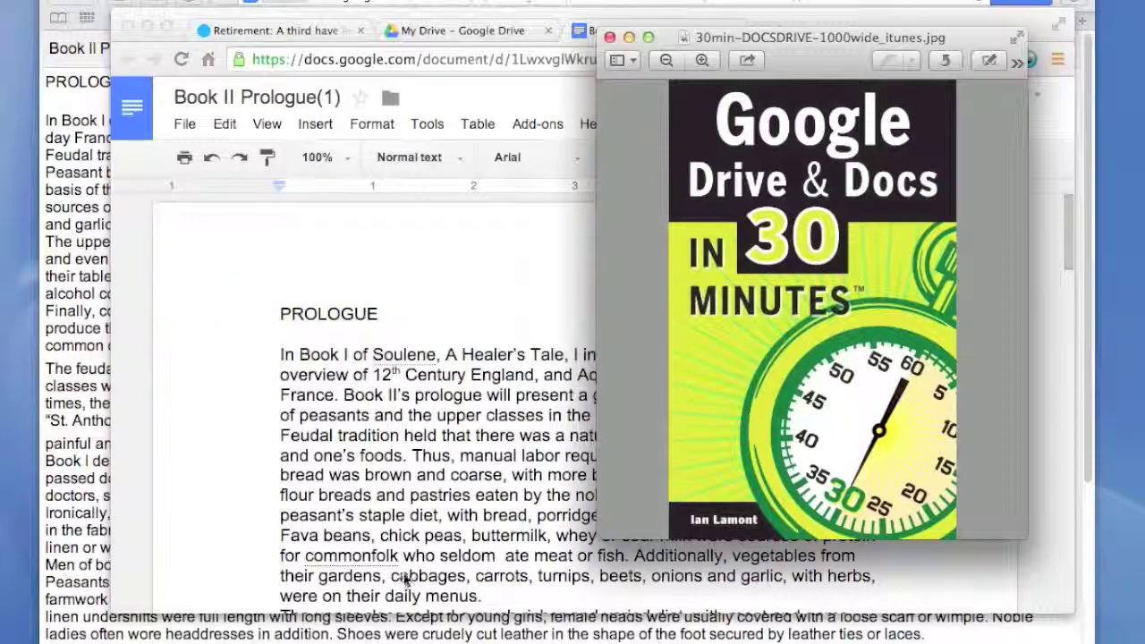